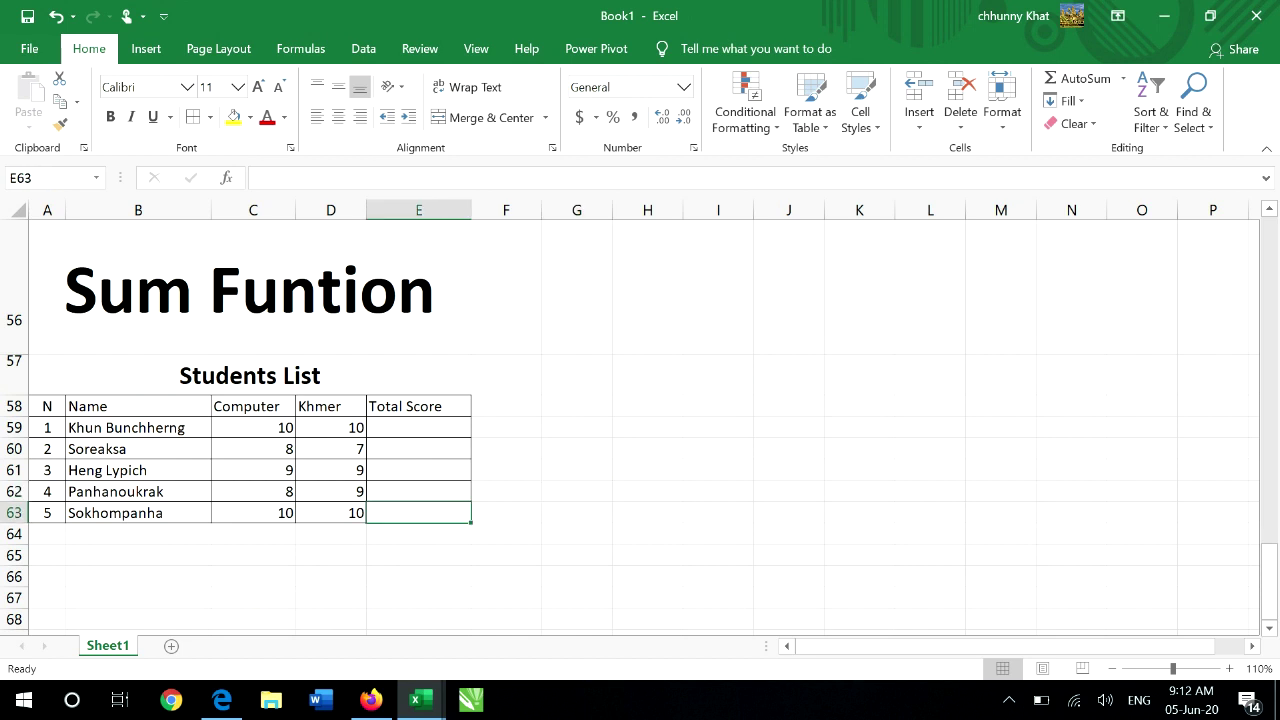
# Step: Total the first student's Computer and Khmer scores in E59 with the AutoSum Sum function
pyautogui.click(418, 427)
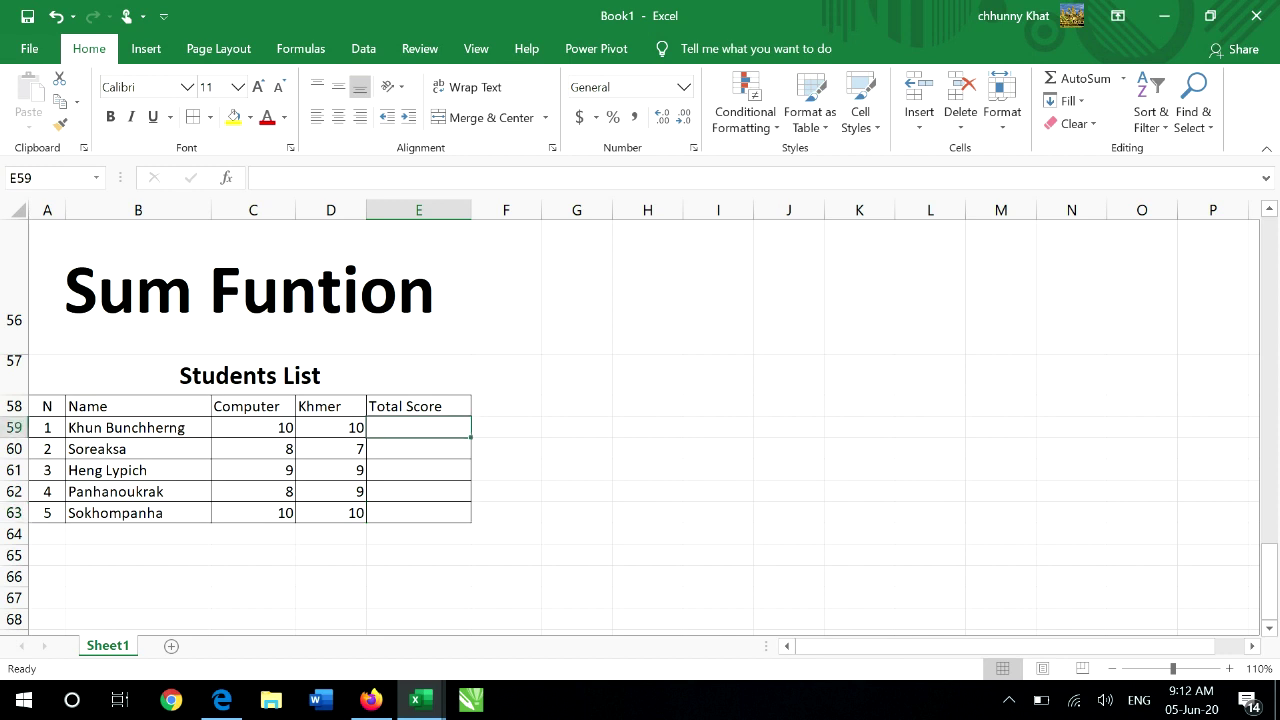
pyautogui.click(647, 427)
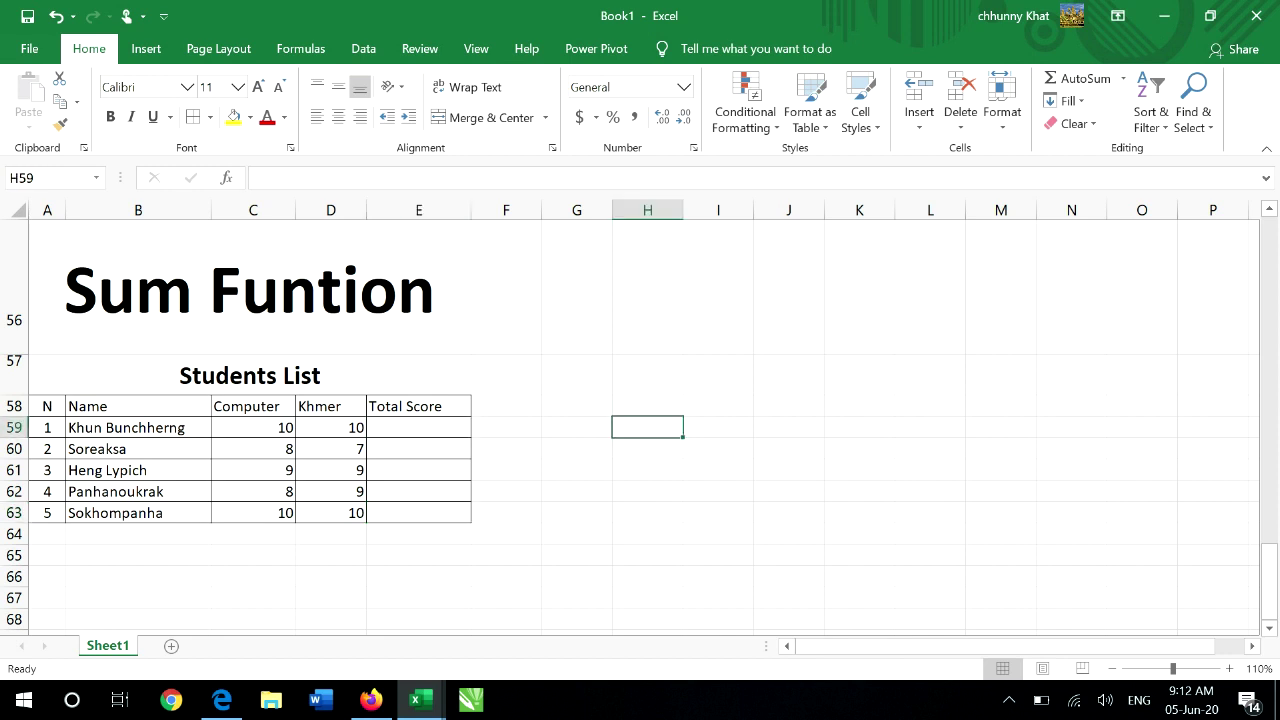
pyautogui.click(418, 427)
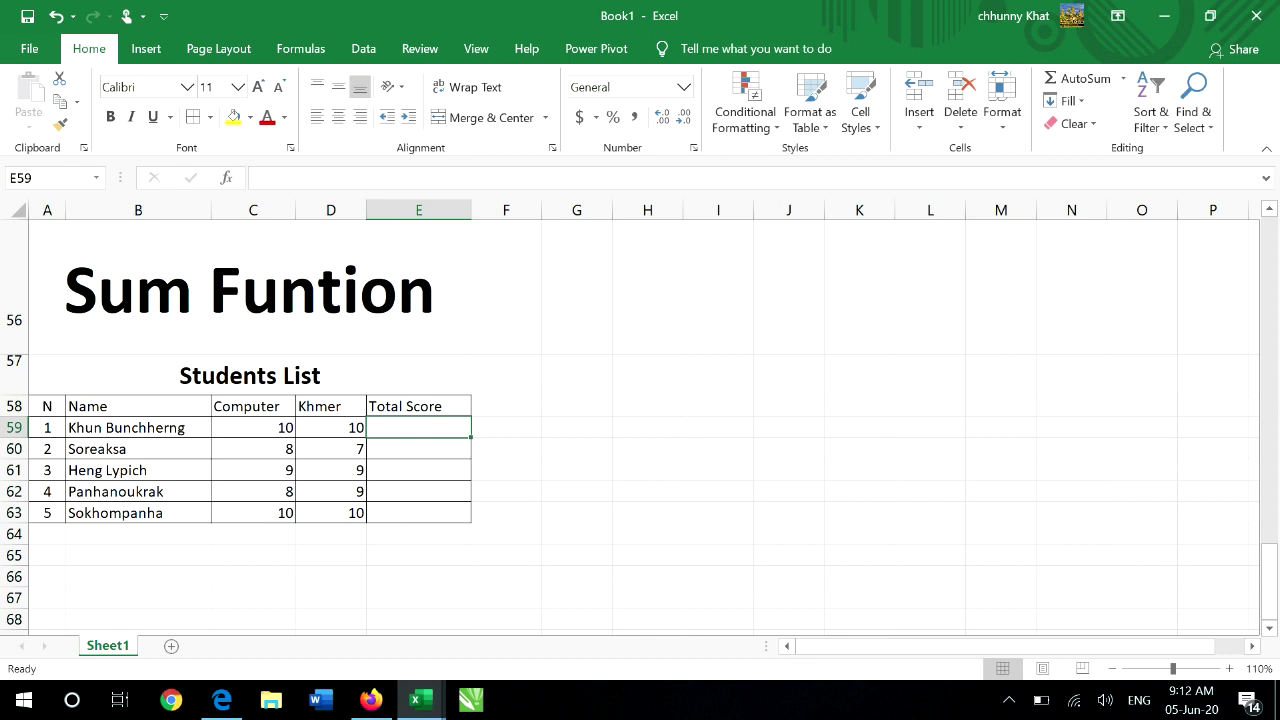
pyautogui.click(1123, 78)
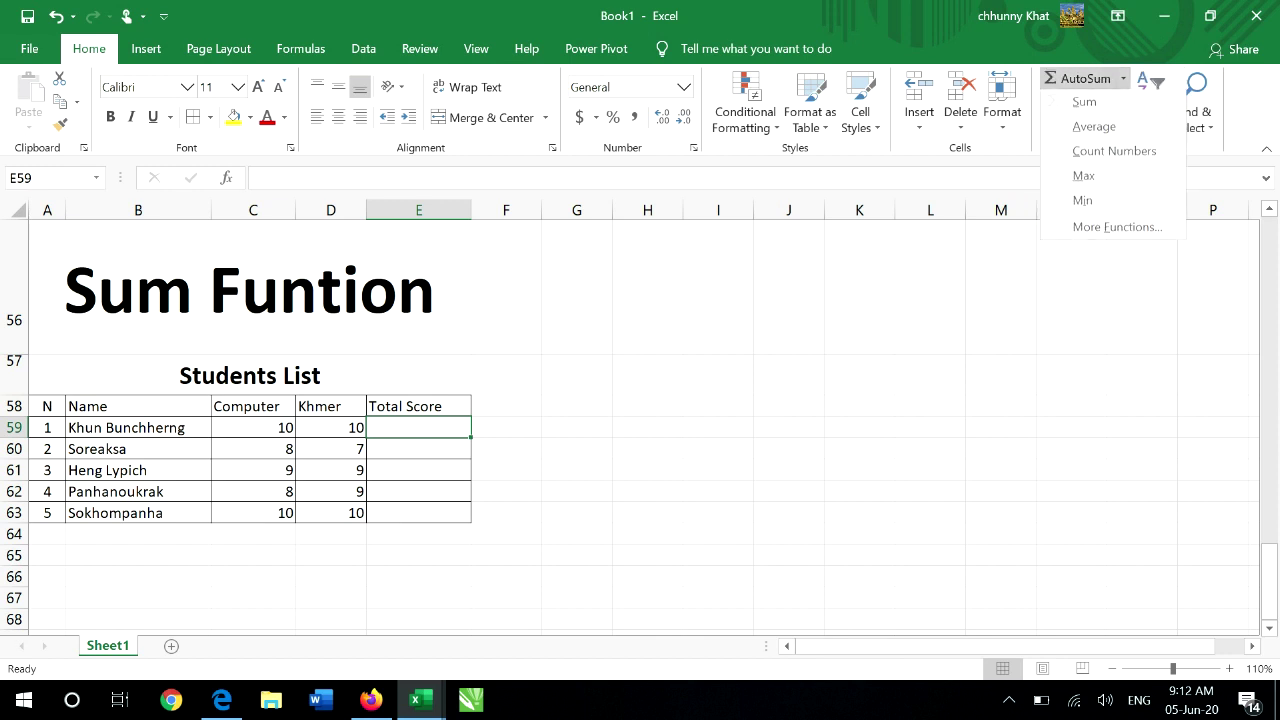
pyautogui.click(1075, 103)
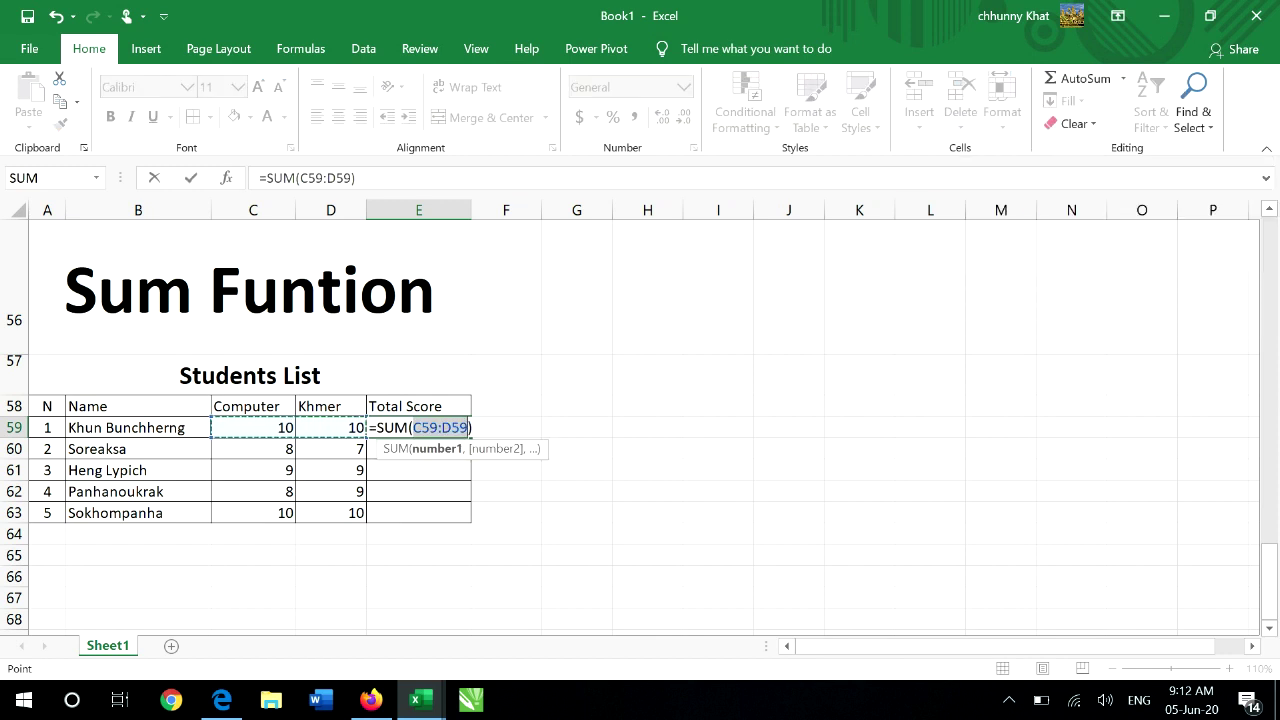
pyautogui.press('Return')
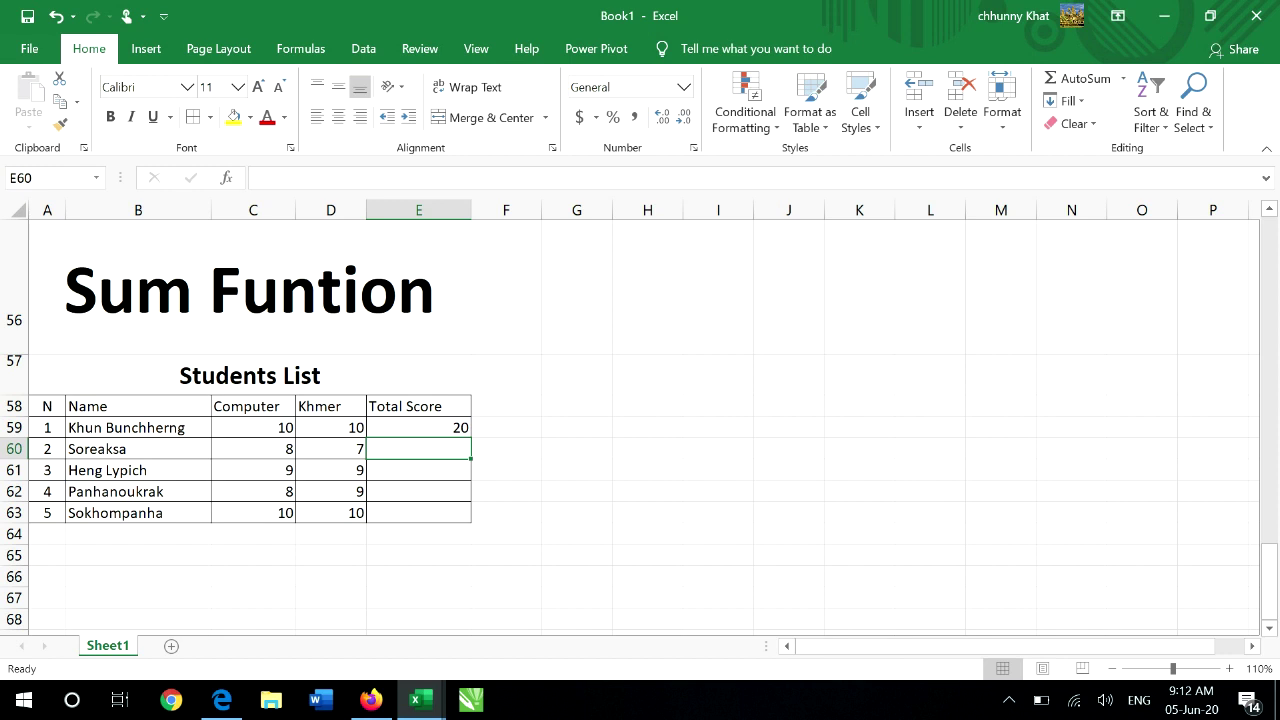
# Step: Clear the total formula from the first student's Total Score cell, E59
pyautogui.click(418, 427)
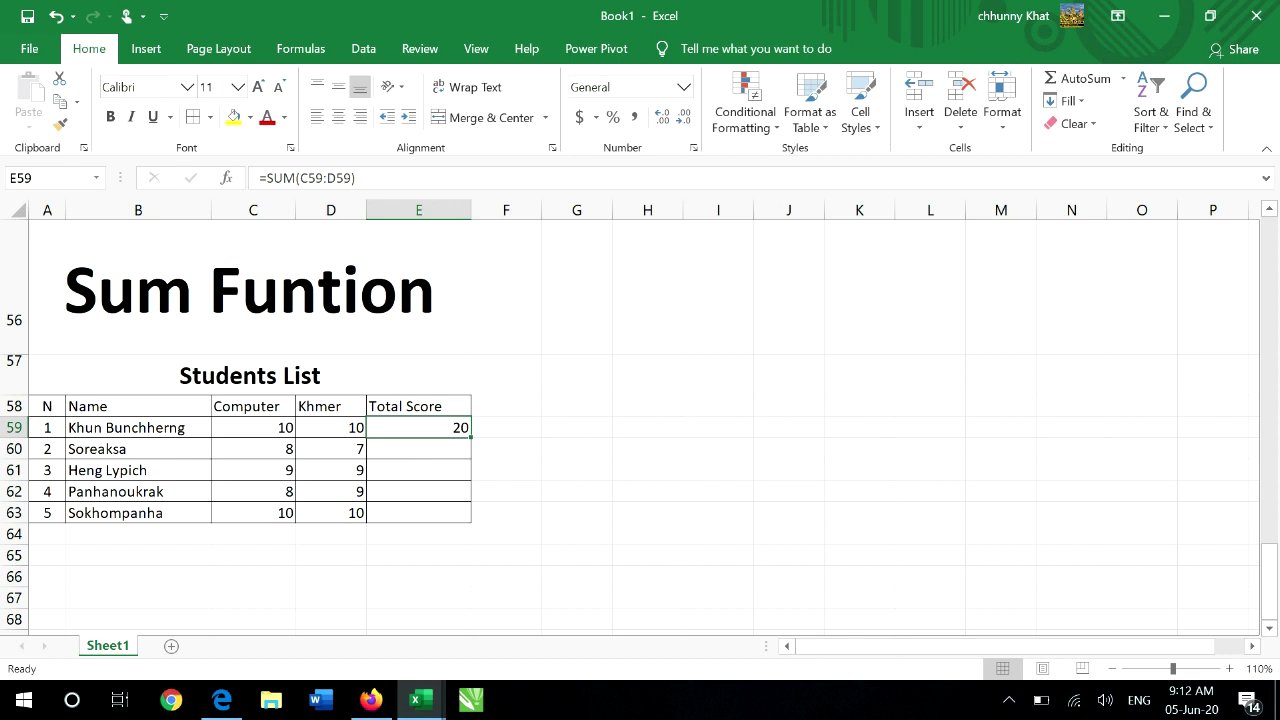
pyautogui.click(505, 427)
pyautogui.click(418, 427)
pyautogui.click(1123, 78)
pyautogui.press('Escape')
pyautogui.press('Delete')
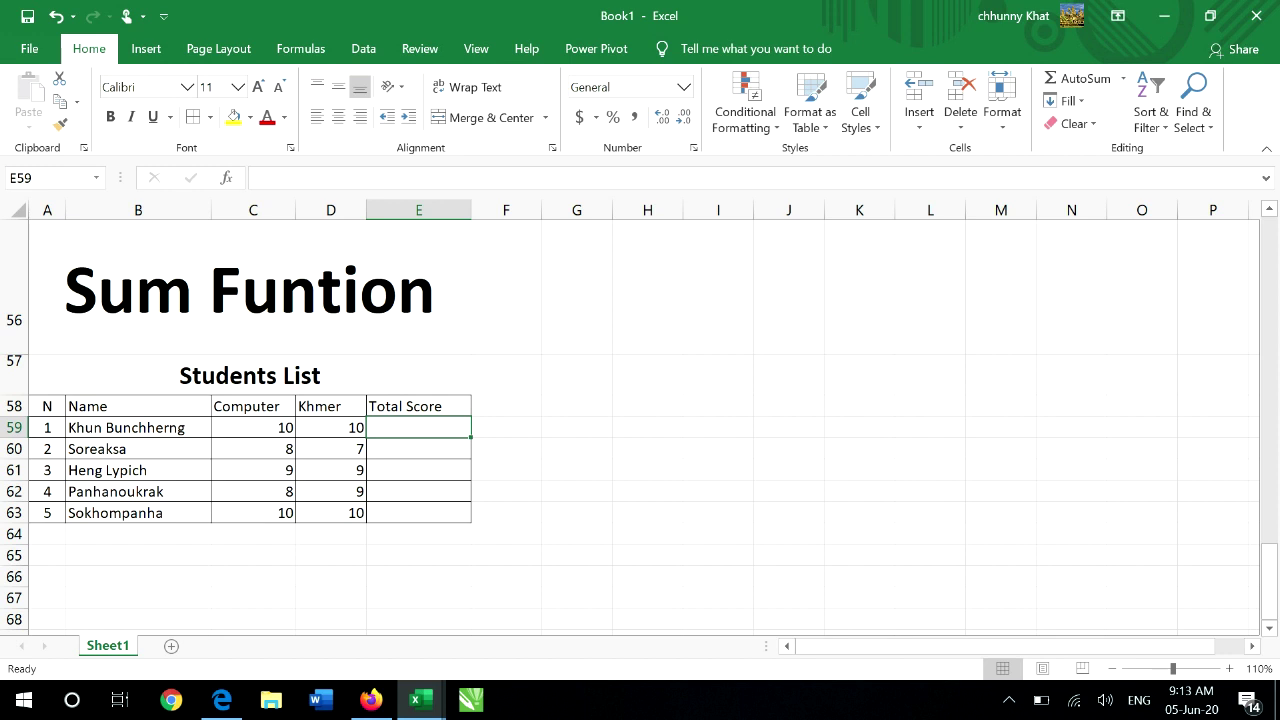
# Step: Enter the AutoSum formula =SUM(C59:D59) in the first student's Total Score cell, E59
pyautogui.click(506, 449)
pyautogui.click(418, 427)
pyautogui.click(1123, 78)
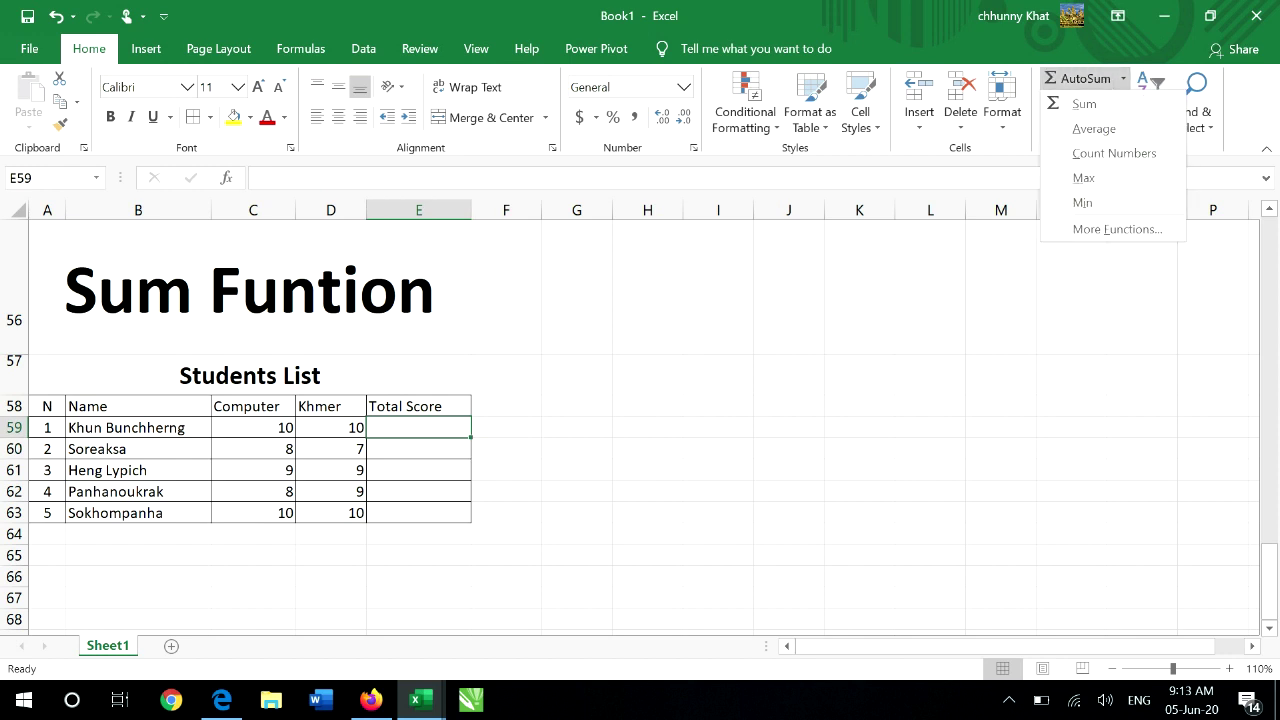
pyautogui.click(1082, 100)
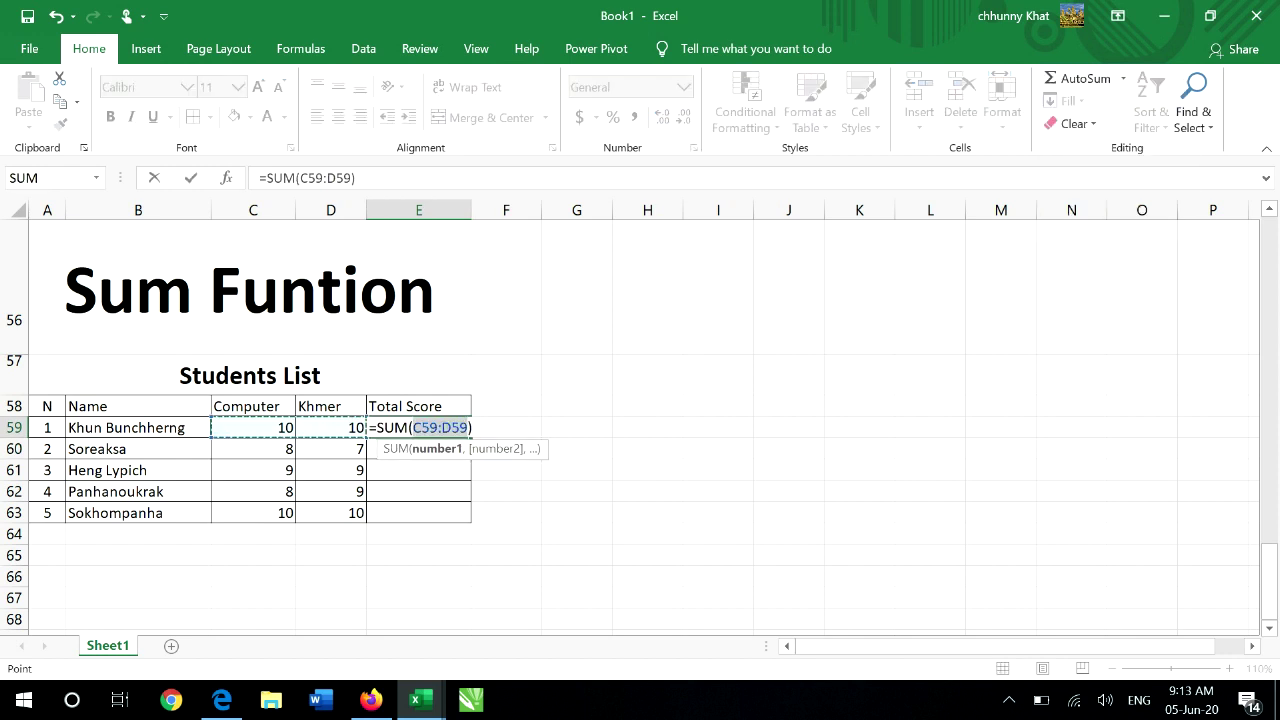
pyautogui.press('Return')
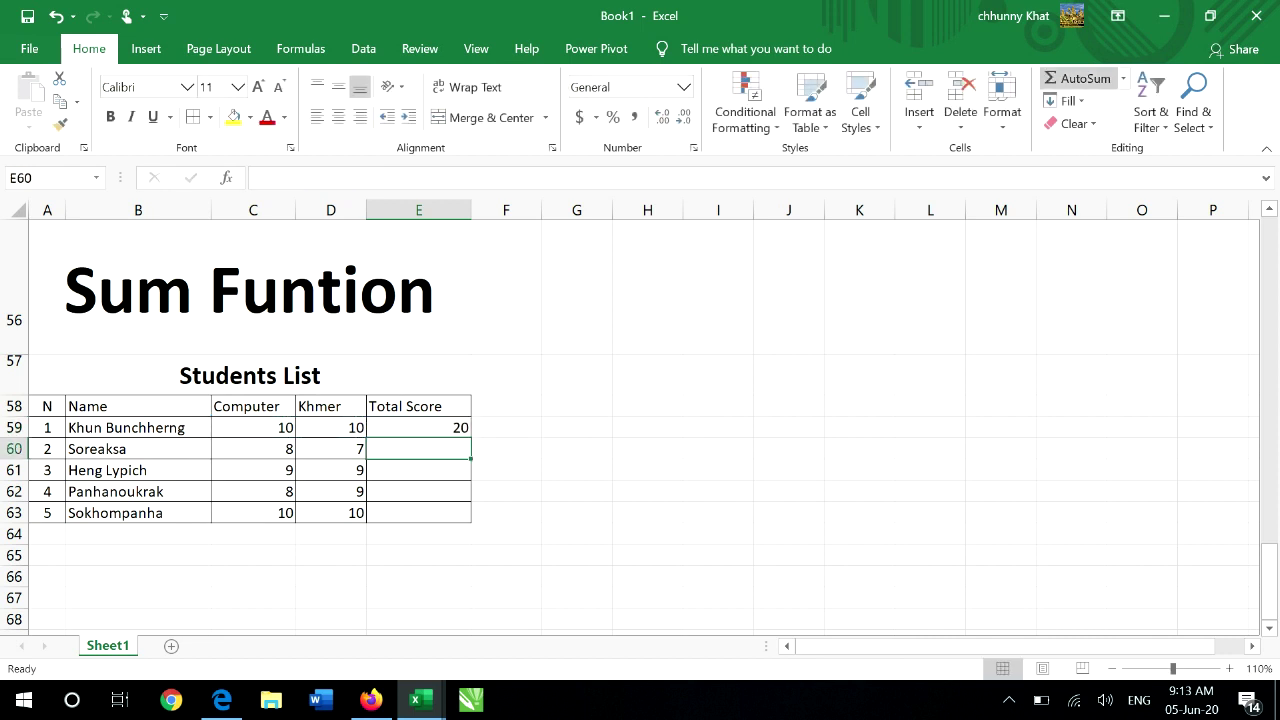
# Step: Fill the sum formula from E59 down through E63 for the remaining students
pyautogui.click(1123, 78)
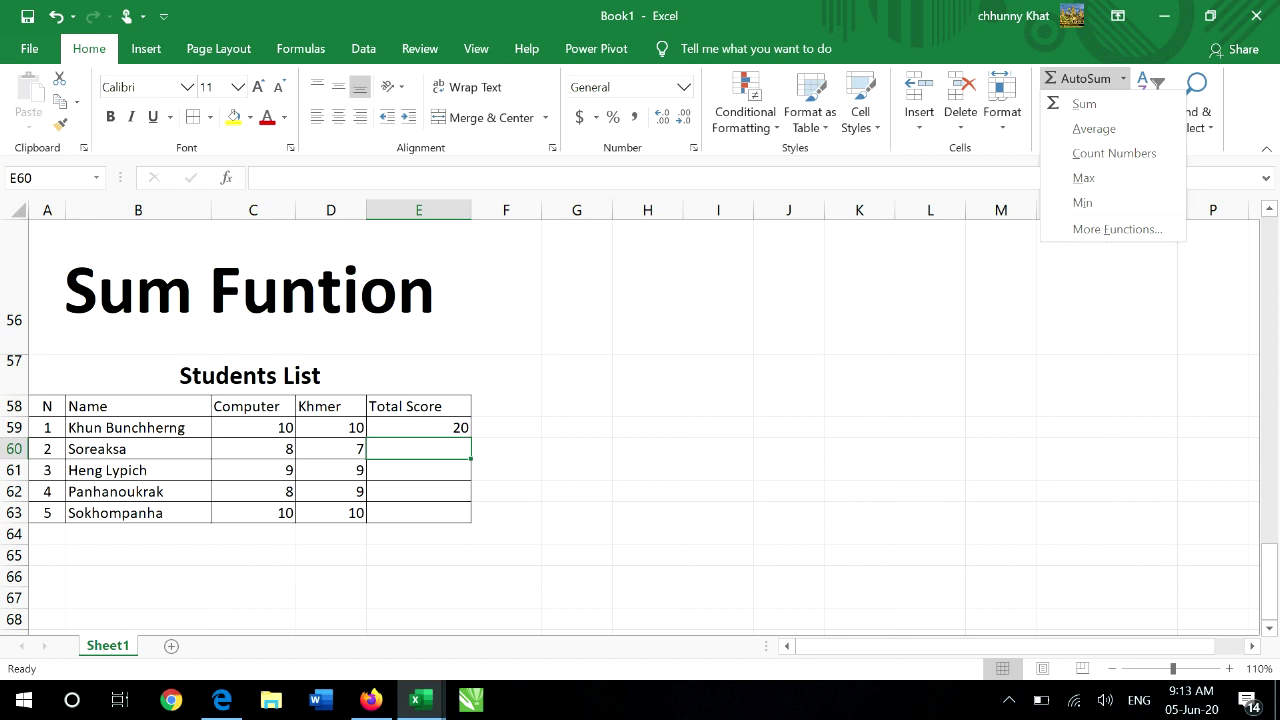
pyautogui.press('Escape')
pyautogui.click(418, 427)
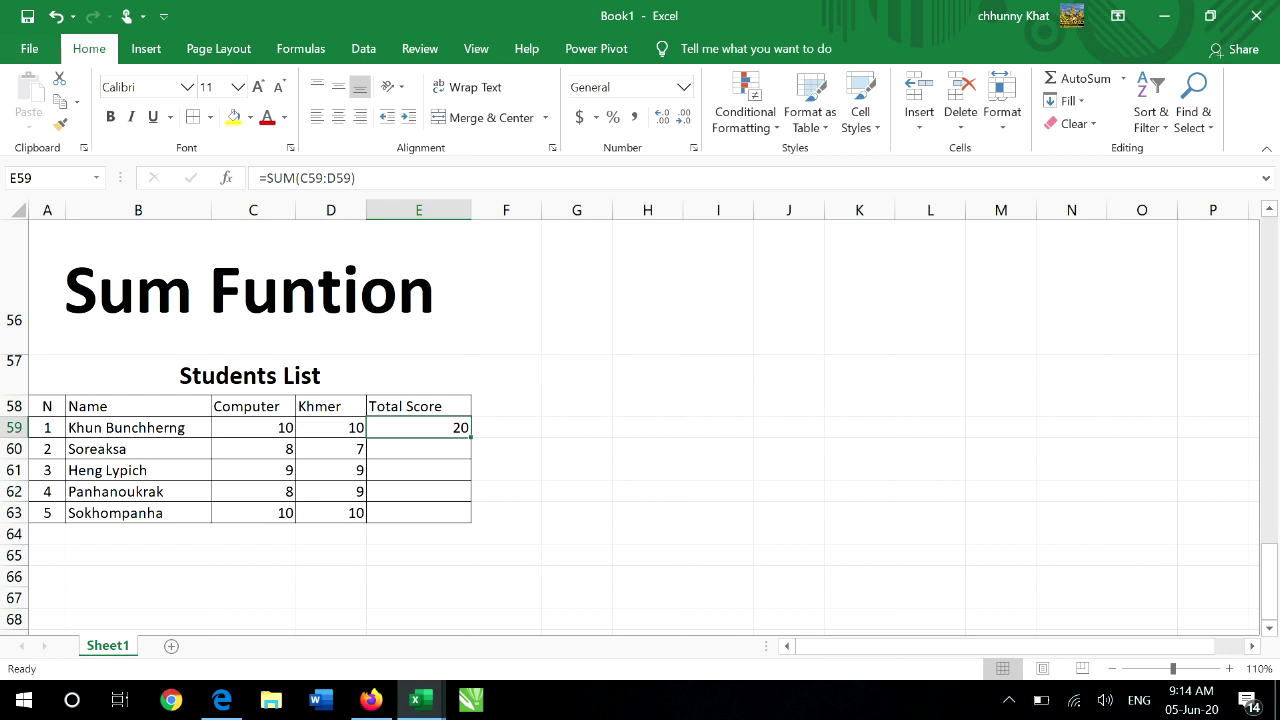
pyautogui.moveTo(471, 437); pyautogui.dragTo(475, 524)
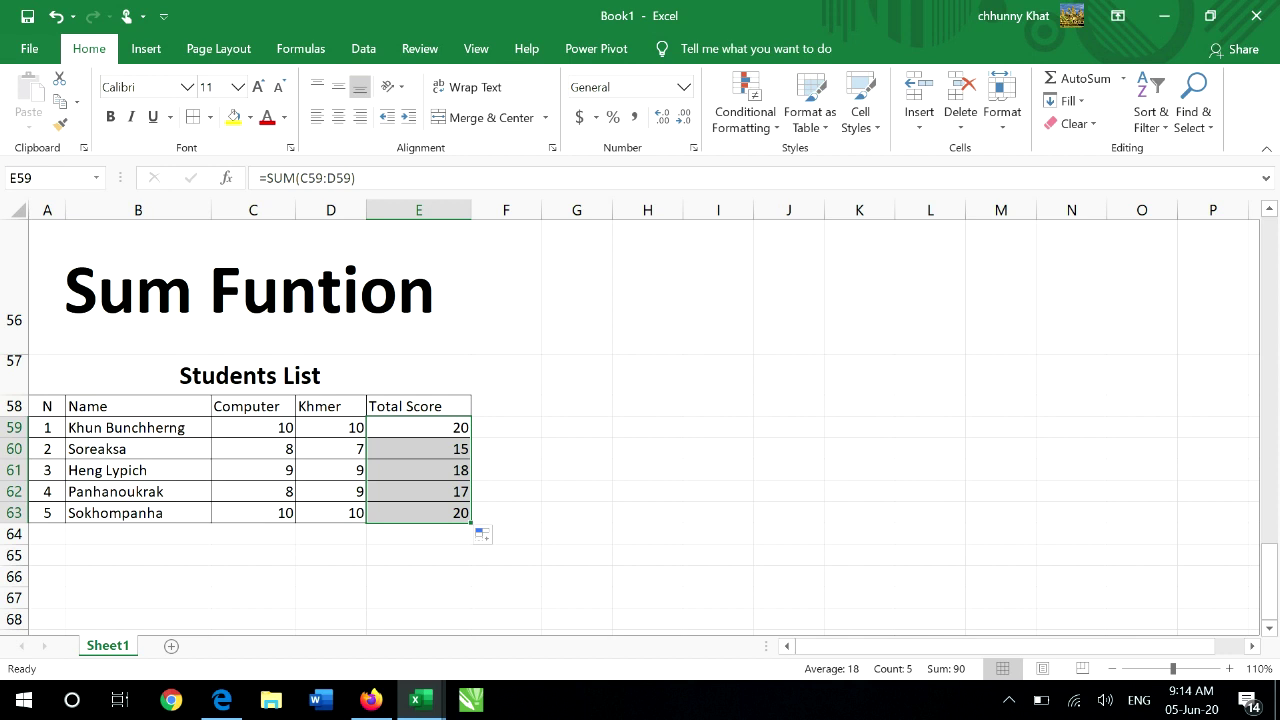
# Step: Undo the fill and auto-fill the E59 sum formula down to the table's last row
pyautogui.hotkey('ctrl', 'z')
pyautogui.click(506, 448)
pyautogui.click(418, 427)
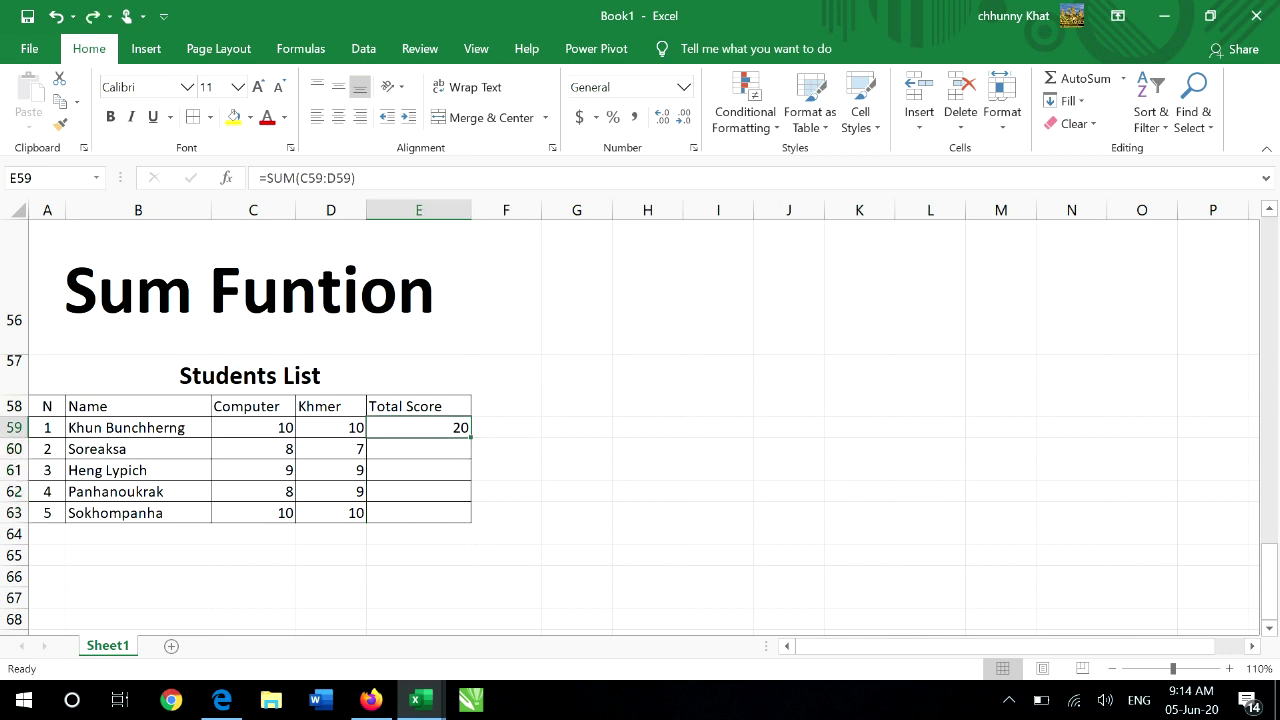
pyautogui.doubleClick(470, 437)
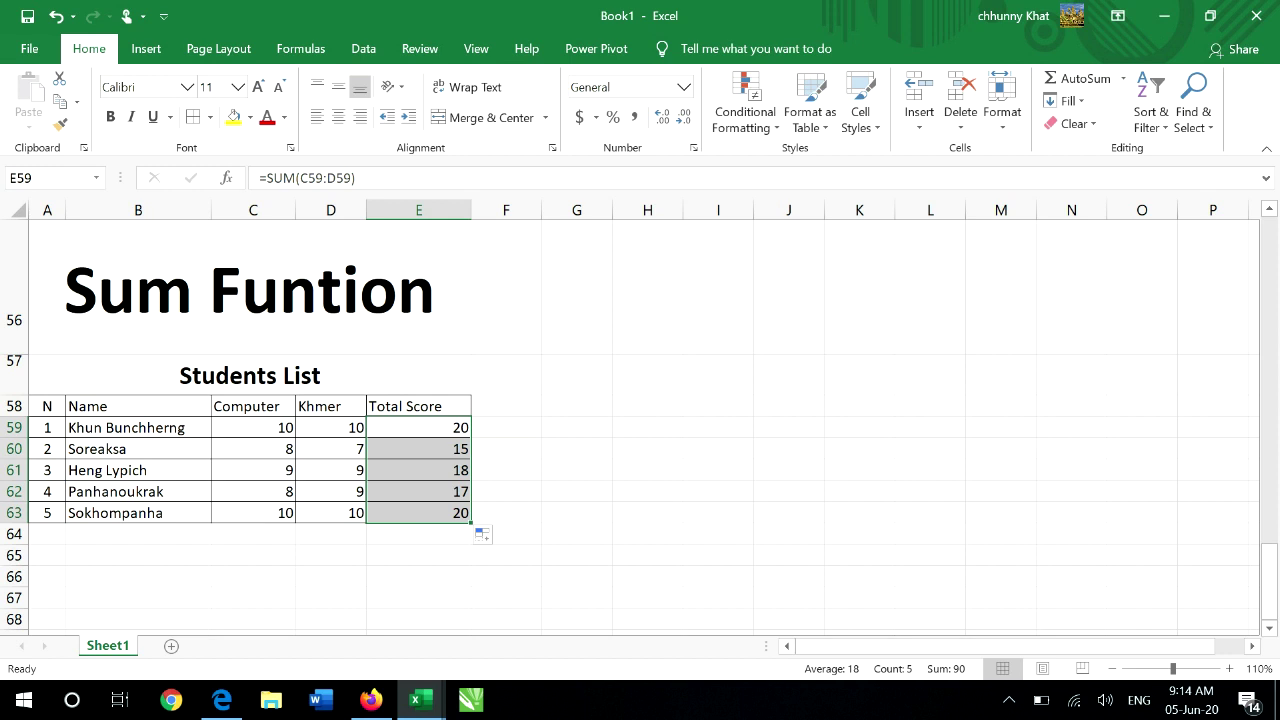
# Step: Undo the automatic fill and extend the E59 sum formula manually over the Total Score cells through E63
pyautogui.click(418, 427)
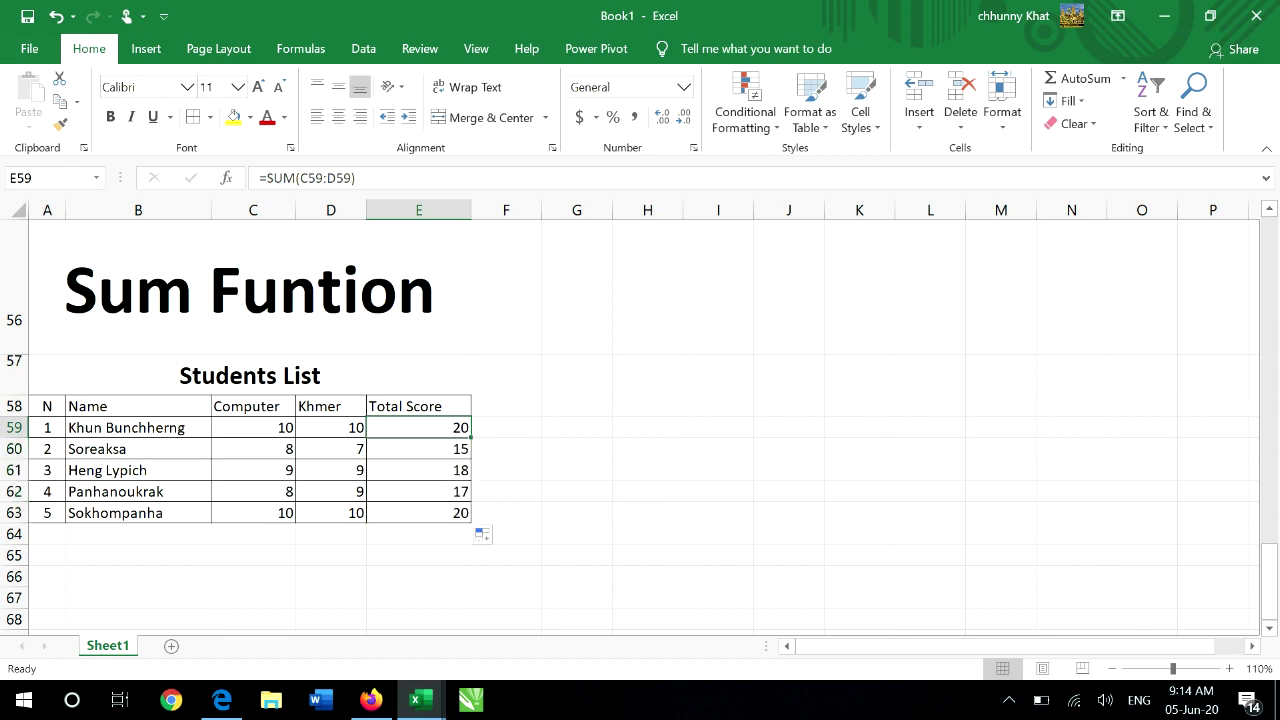
pyautogui.hotkey('ctrl', 'z')
pyautogui.moveTo(470, 437); pyautogui.dragTo(470, 516)
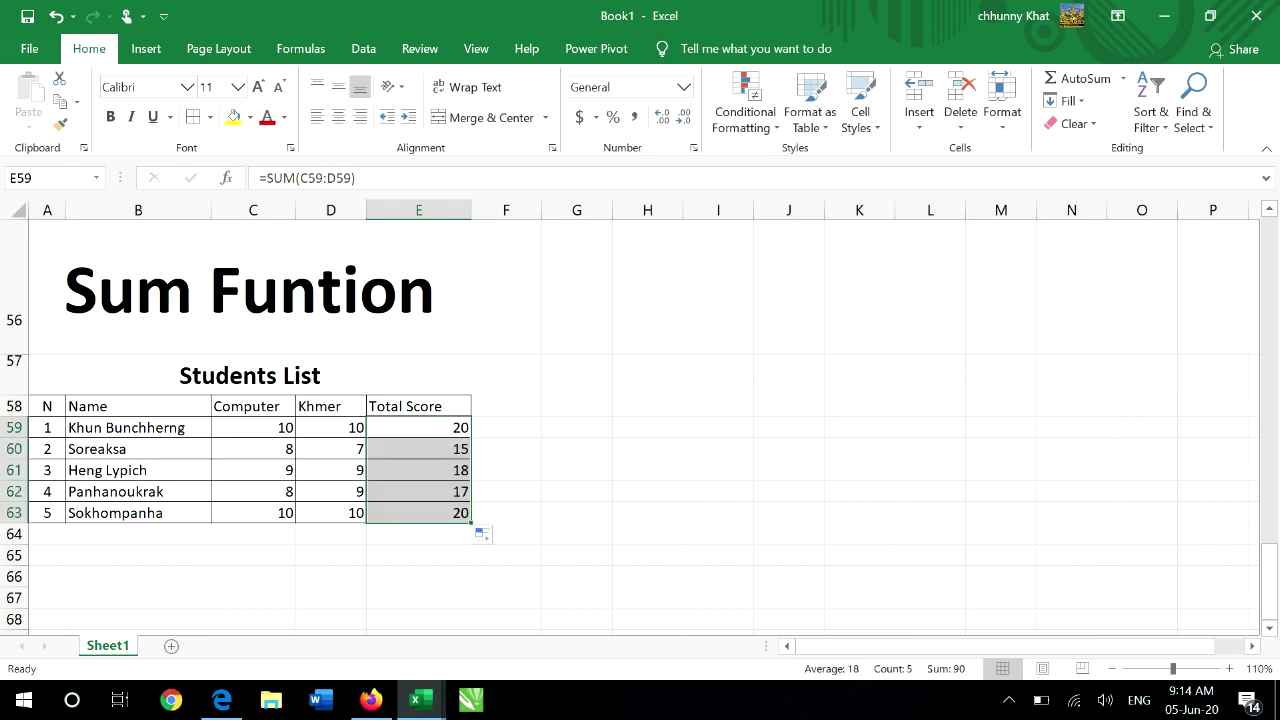
# Step: Undo the last fill of the Total Score column and redo it
pyautogui.click(506, 448)
pyautogui.hotkey('ctrl', 'z')
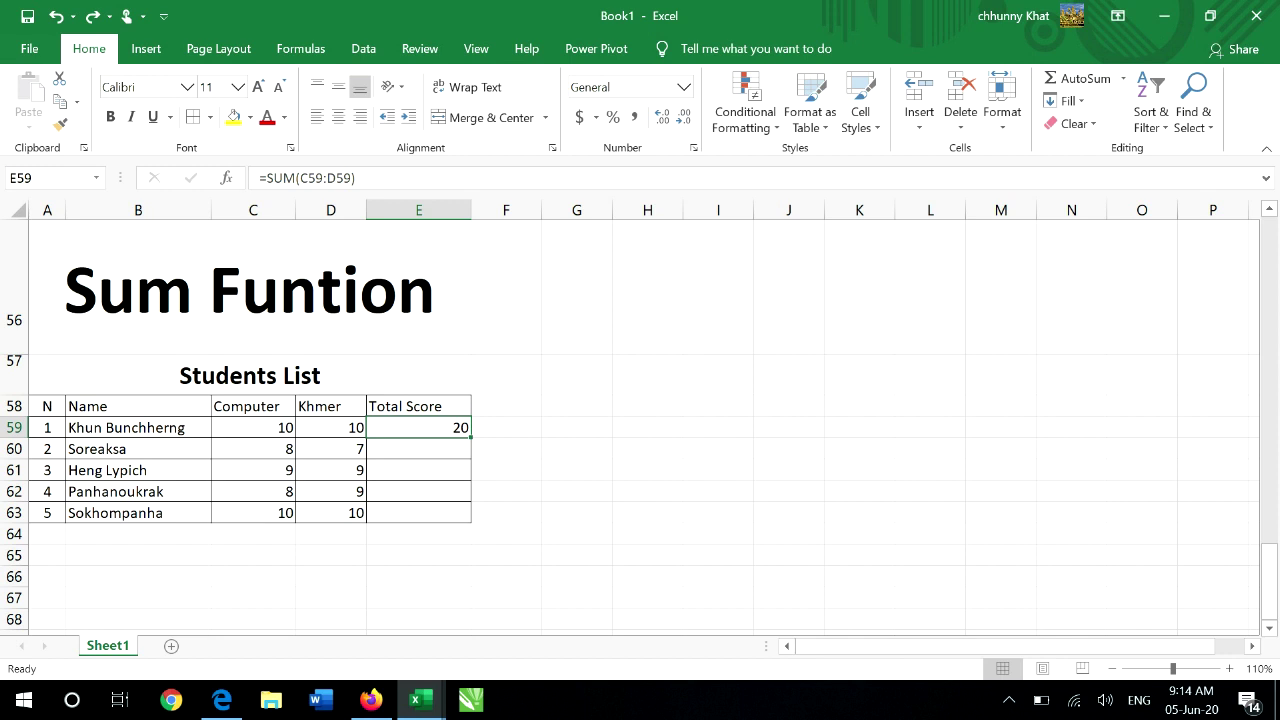
pyautogui.hotkey('ctrl', 'y')
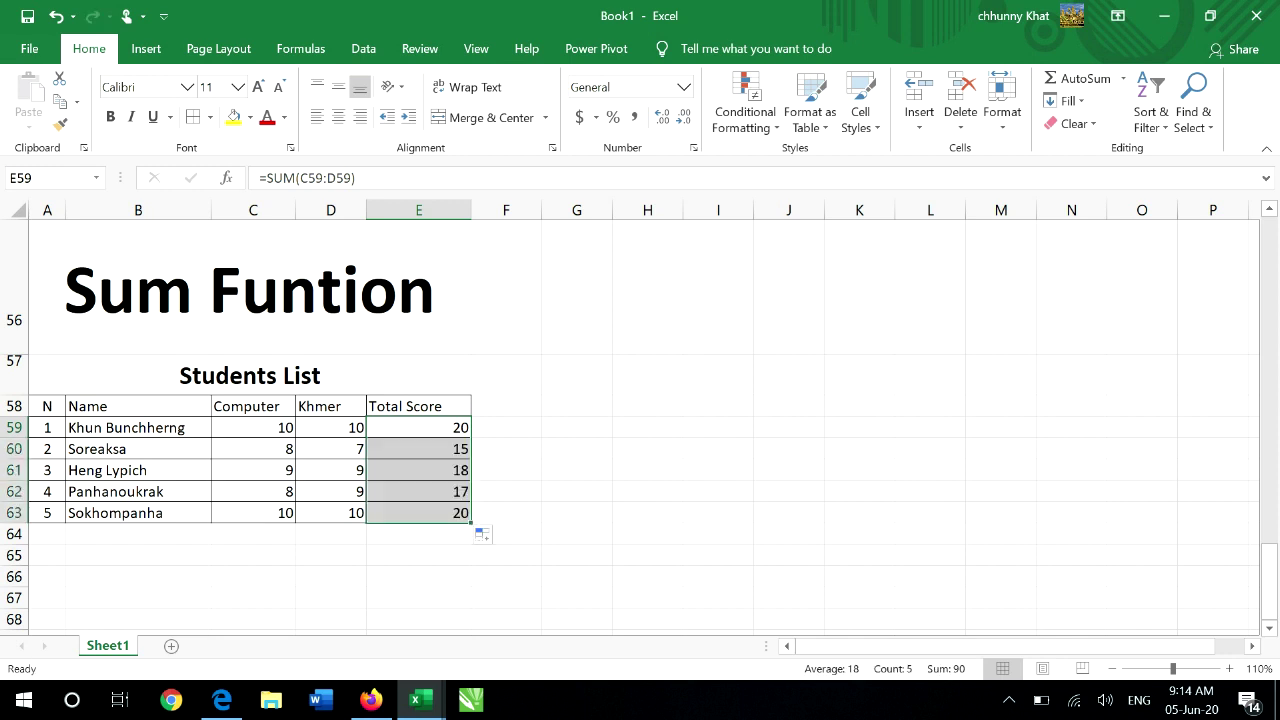
pyautogui.click(138, 555)
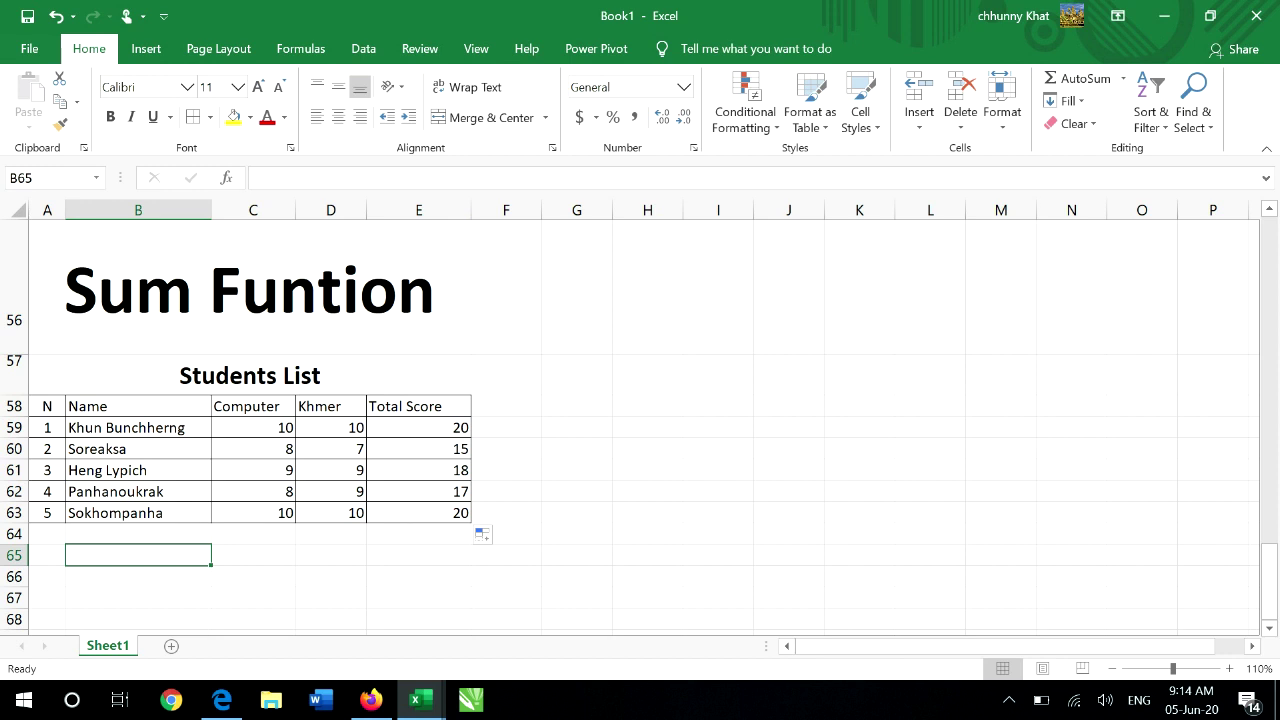
pyautogui.click(647, 491)
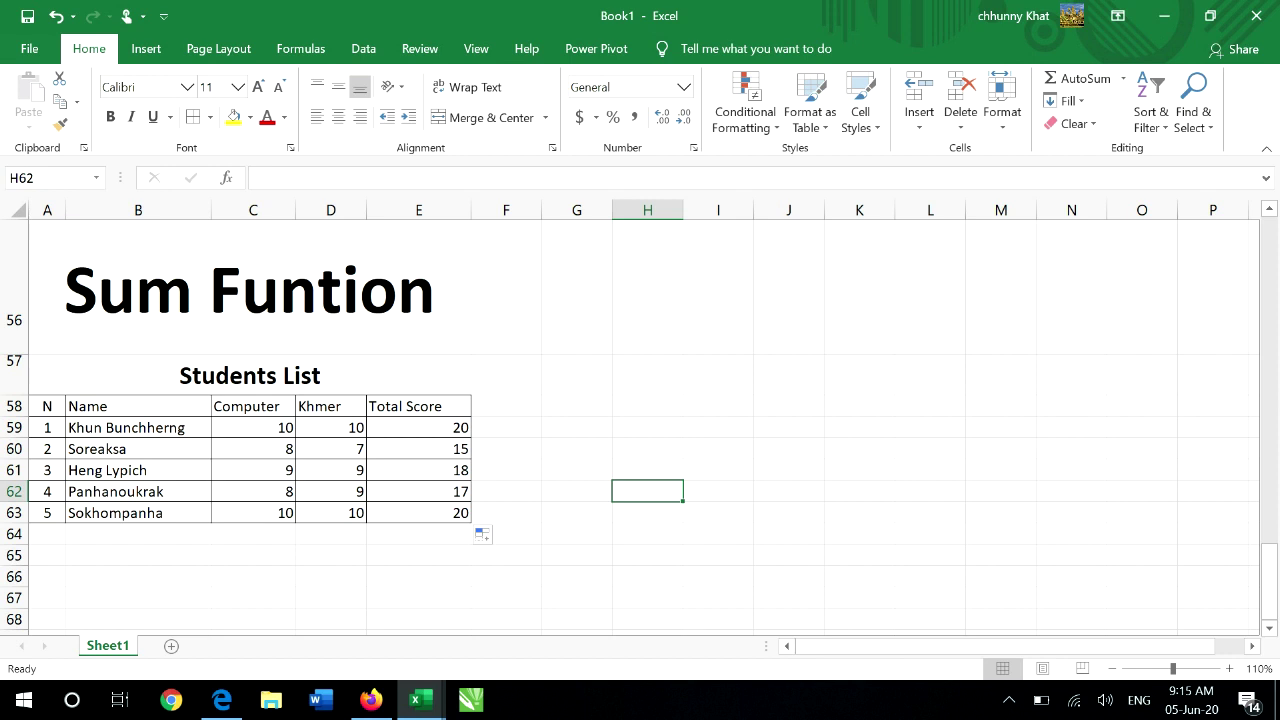
pyautogui.press('Left')
pyautogui.press('Left')
pyautogui.press('Up')
pyautogui.press('Up')
pyautogui.press('Up')
pyautogui.press('Up')
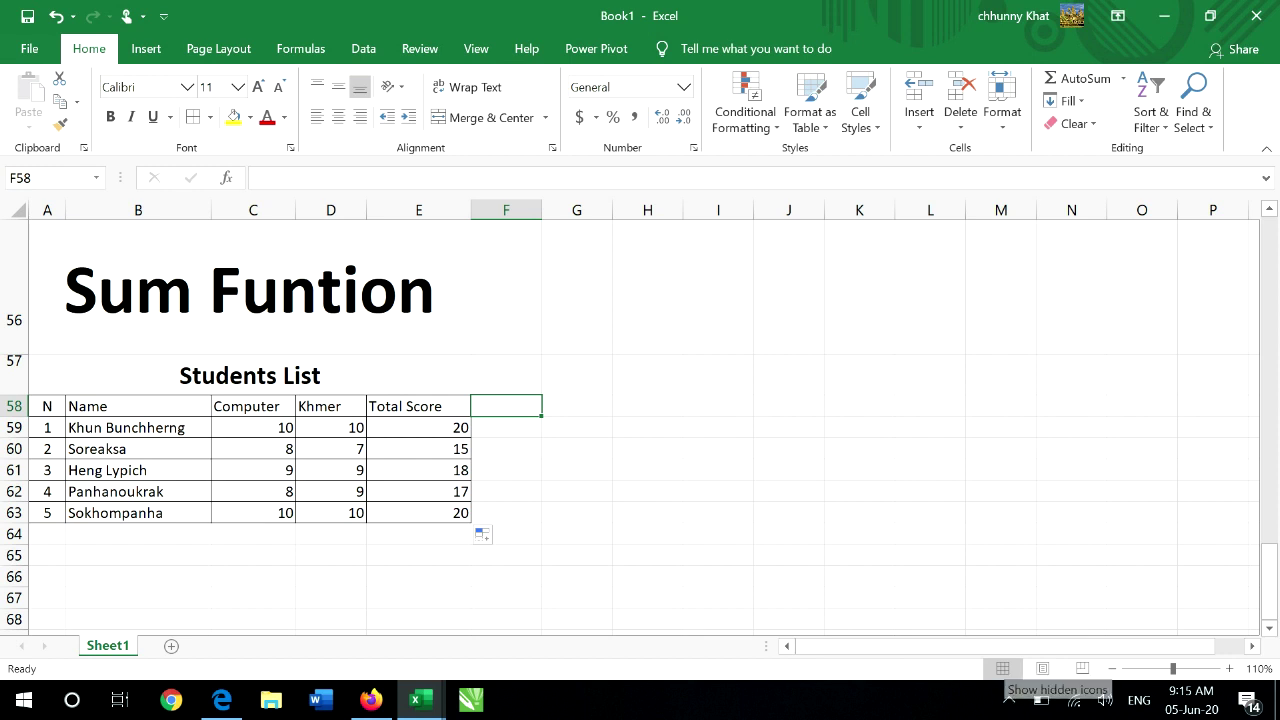
pyautogui.click(1008, 700)
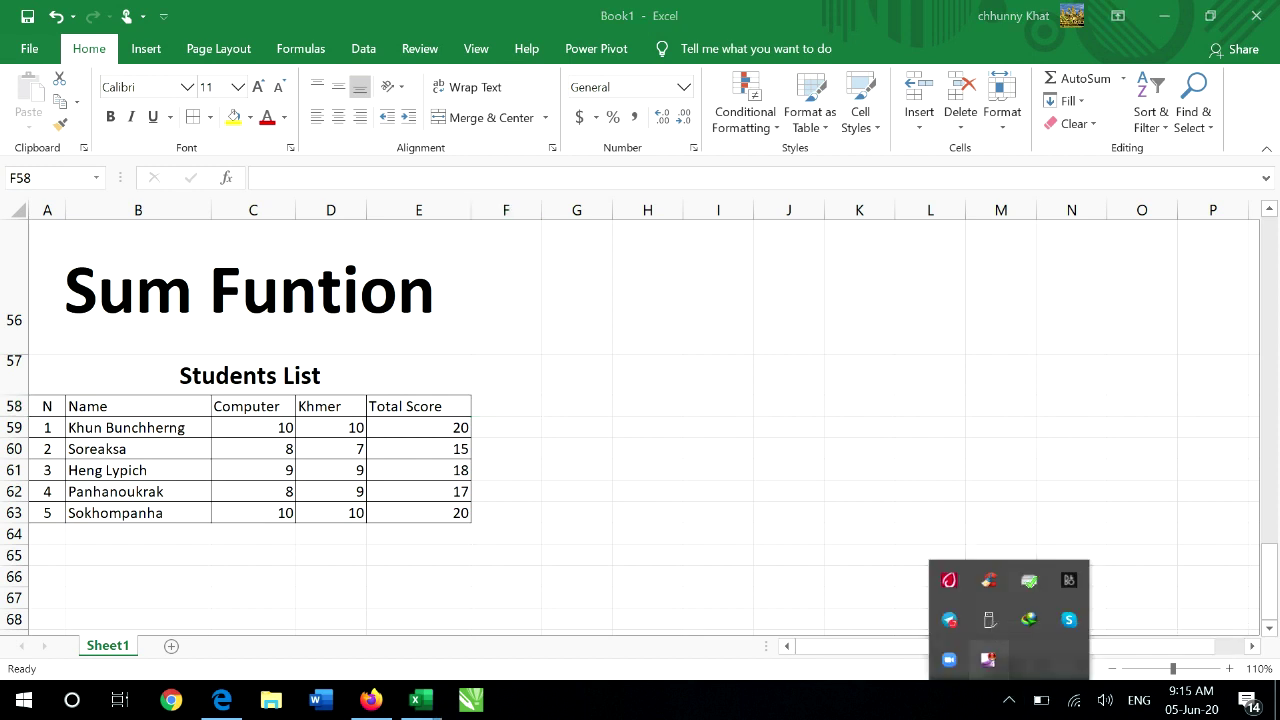
pyautogui.rightClick(988, 660)
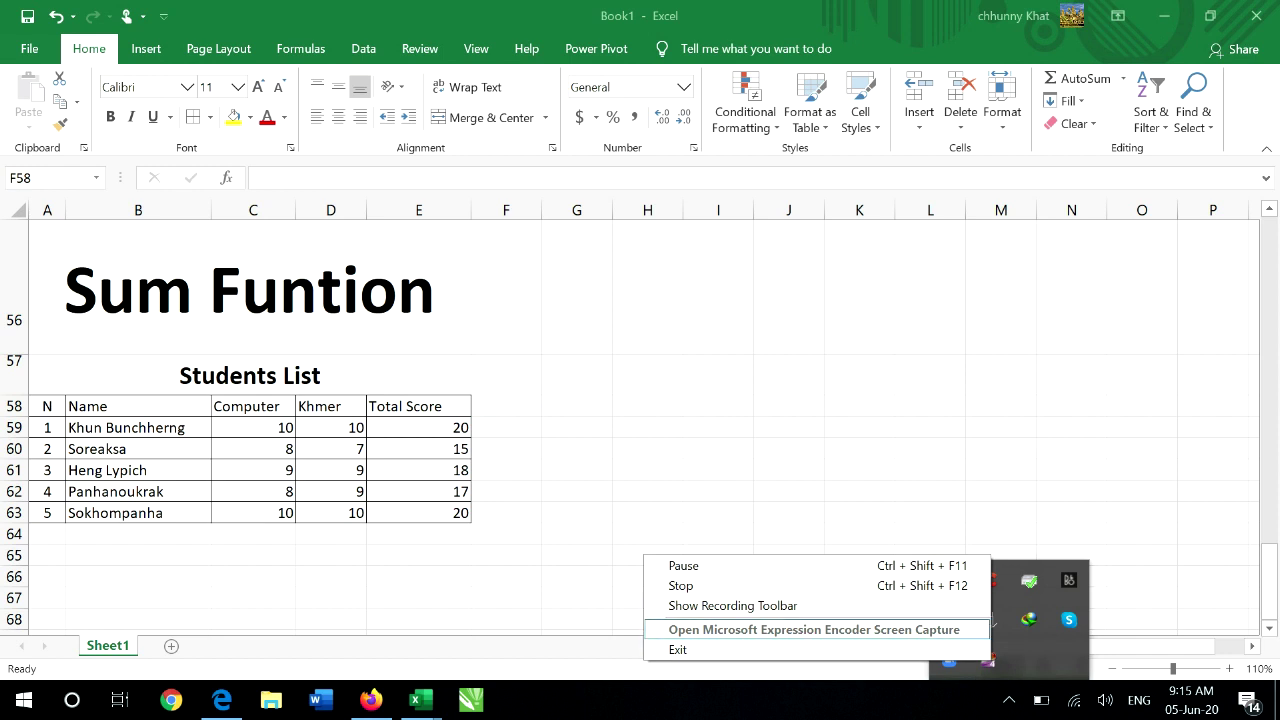
pyautogui.click(732, 605)
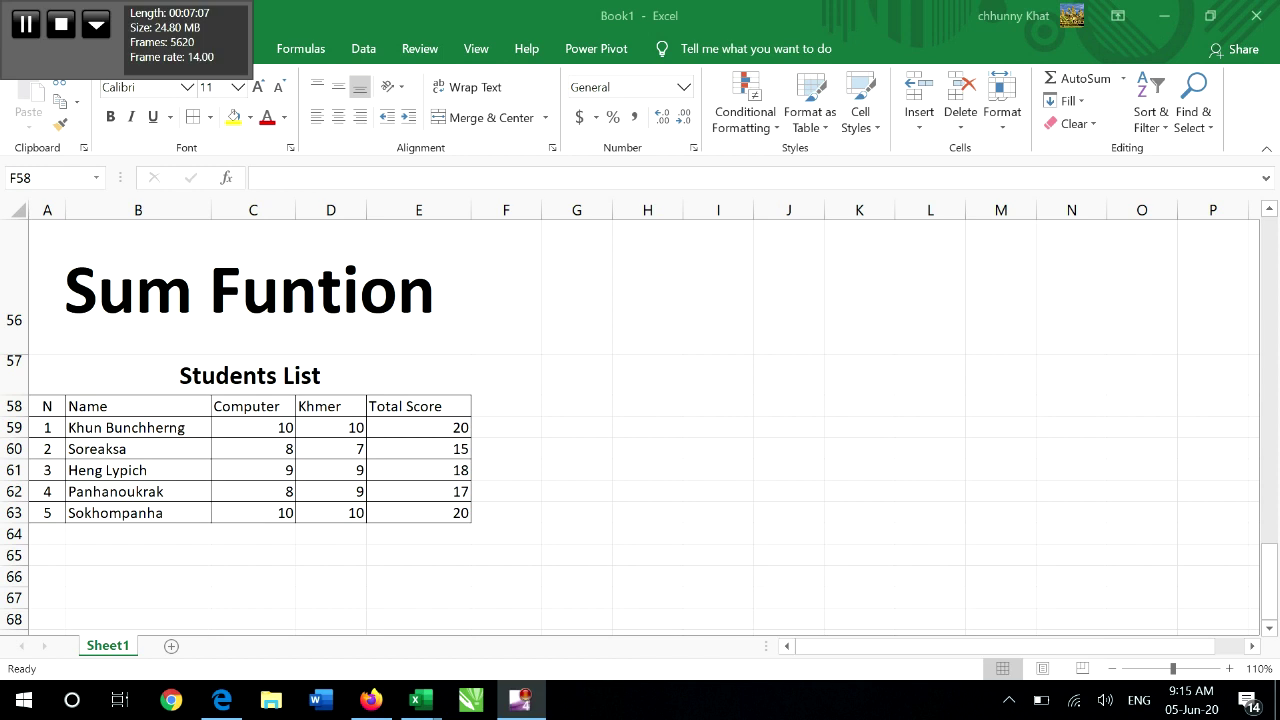